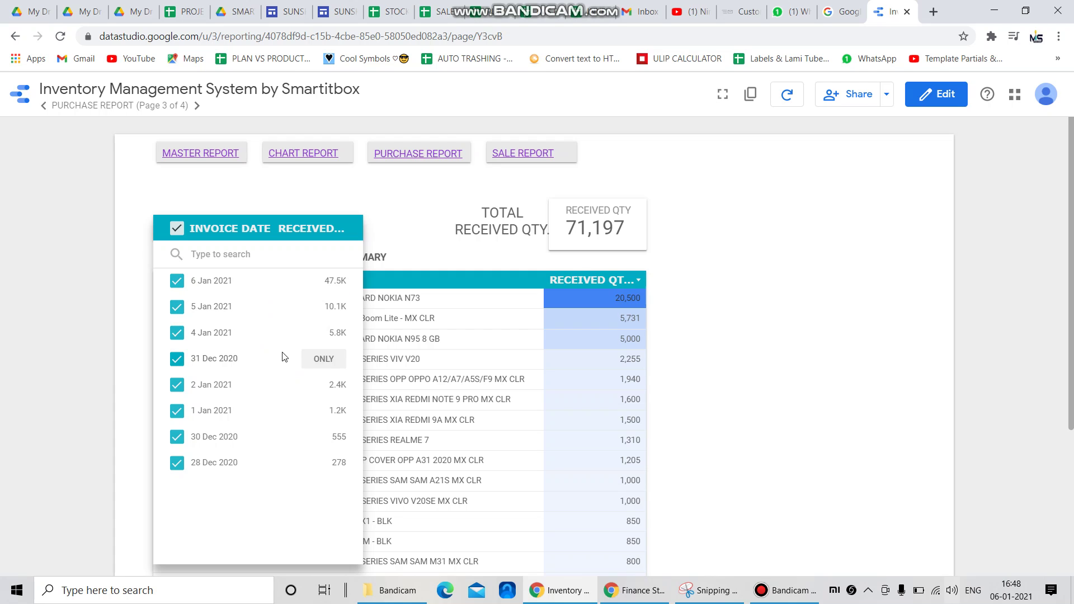
- Close the purchase report's invoice date filter list and open the chart report
click(445, 267)
click(295, 158)
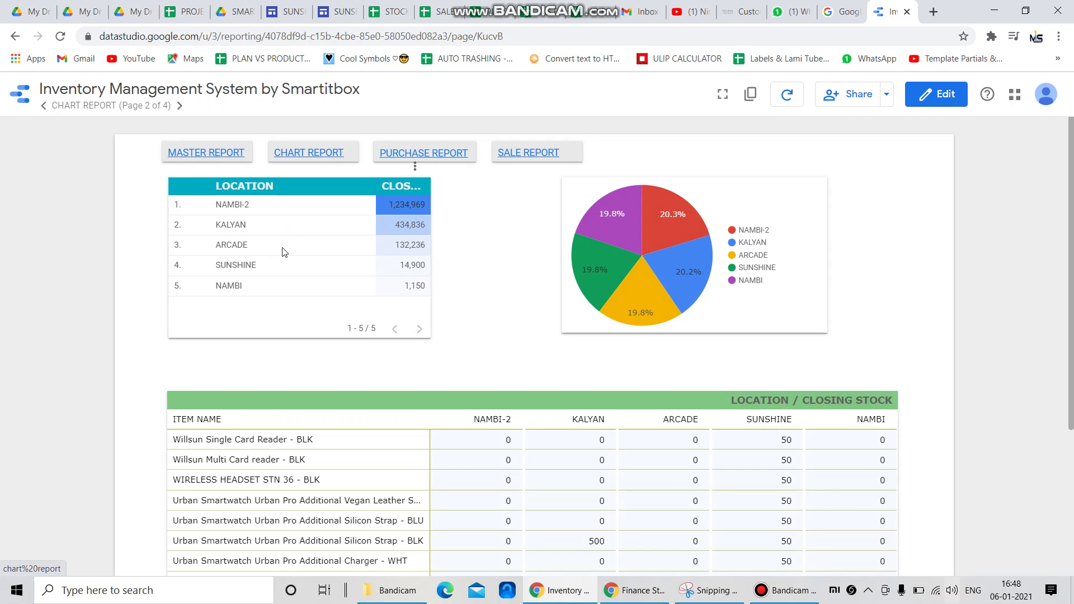
- Open the master report and view the choices in its item name and location filters
click(216, 155)
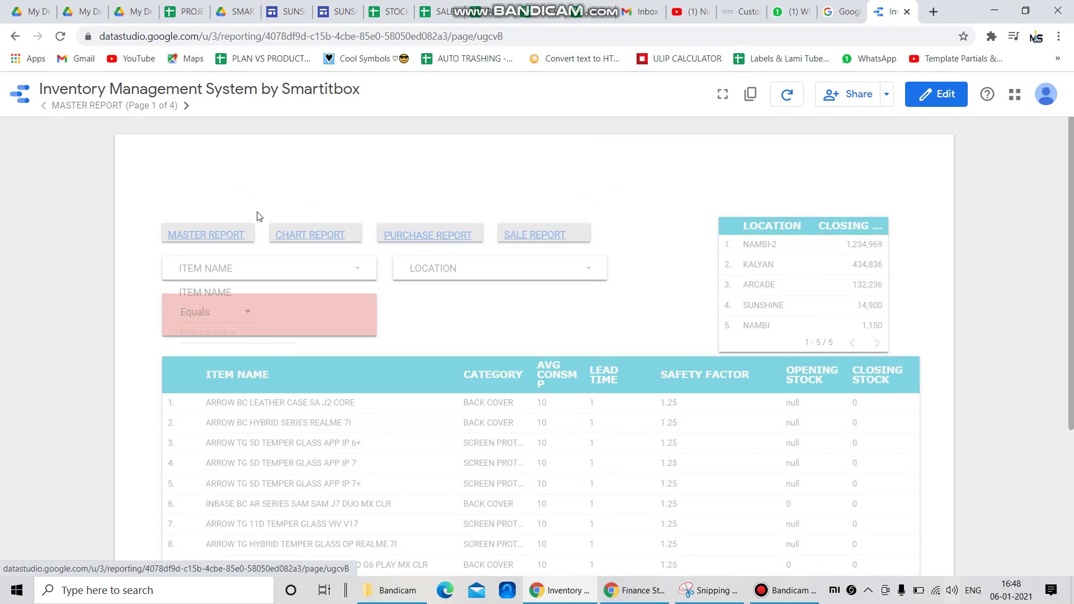
click(354, 270)
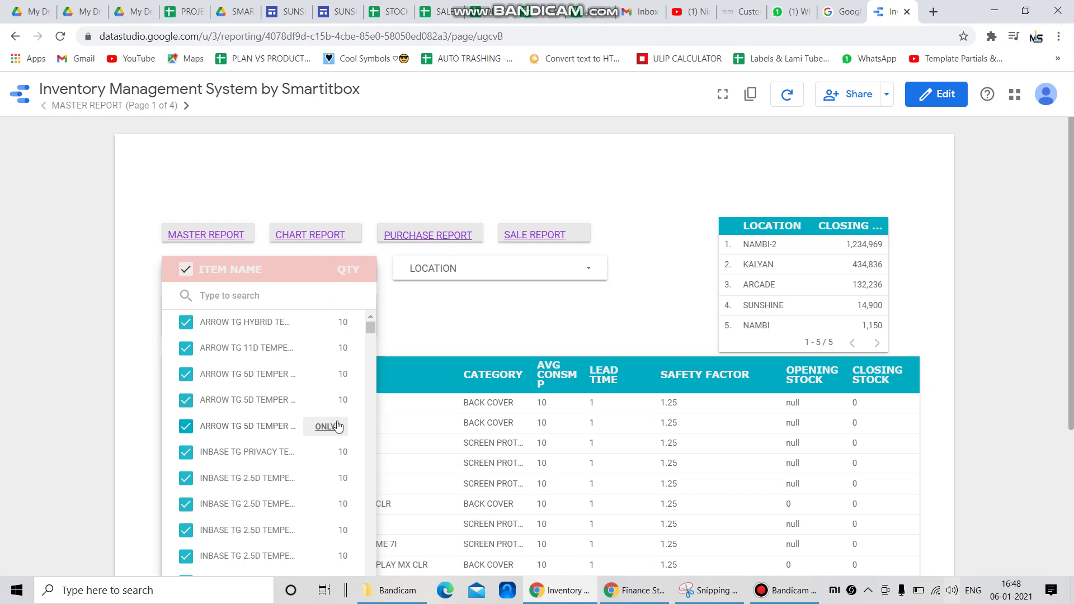
click(458, 306)
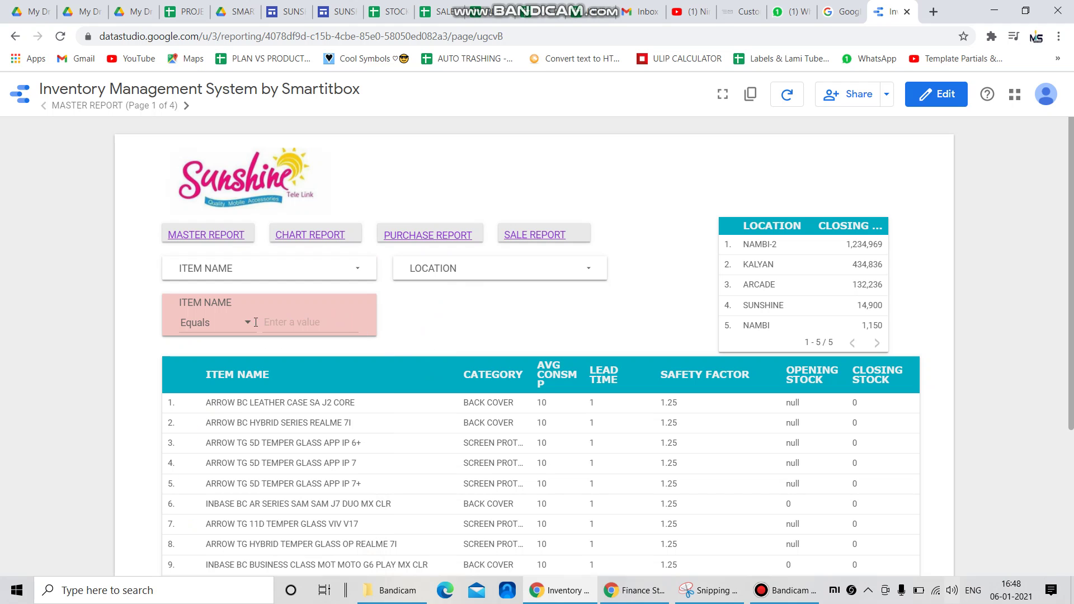
click(526, 270)
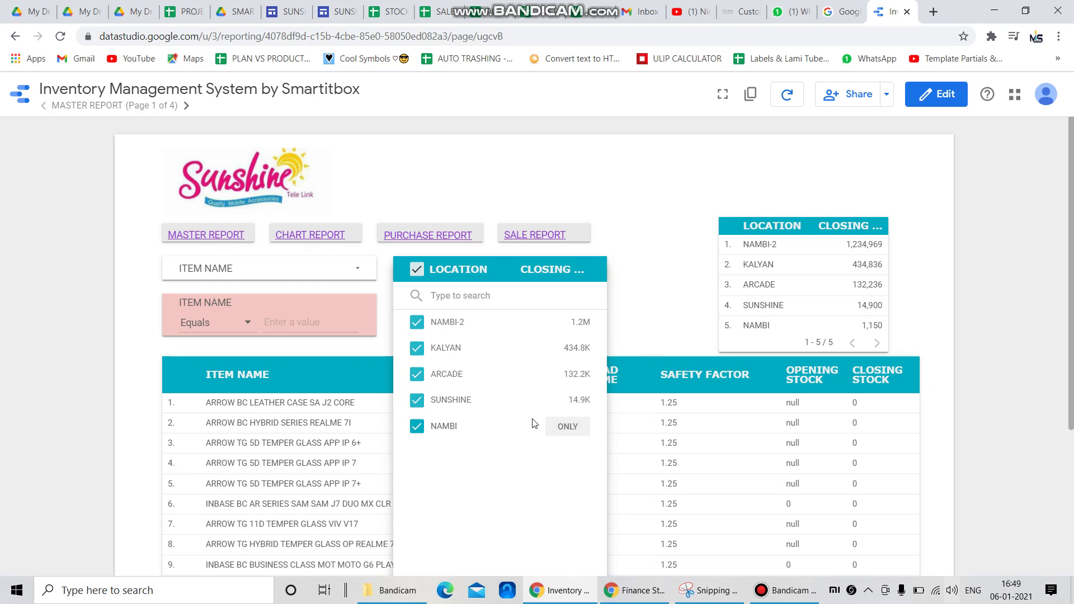
click(674, 298)
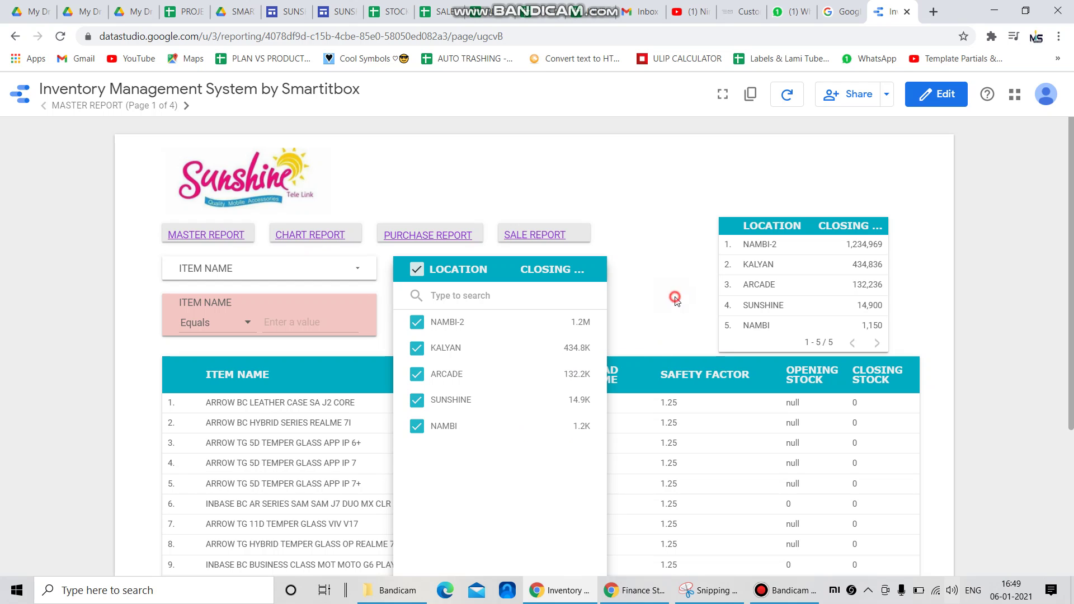
- Open the purchase report and filter its invoice date to 1 Jan 2021 only
click(451, 240)
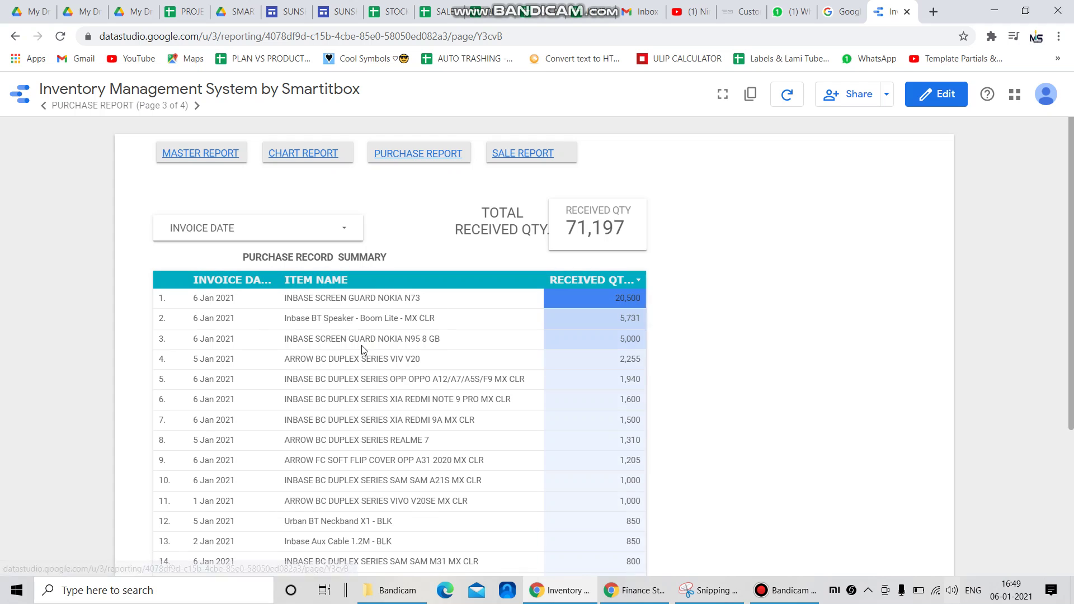
click(344, 227)
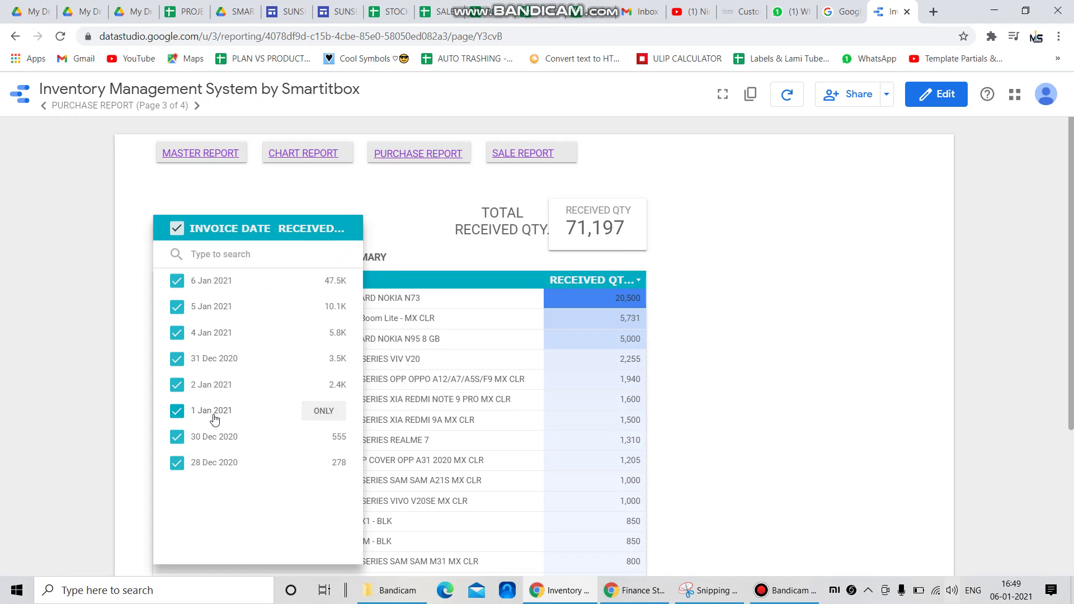
click(178, 227)
click(178, 412)
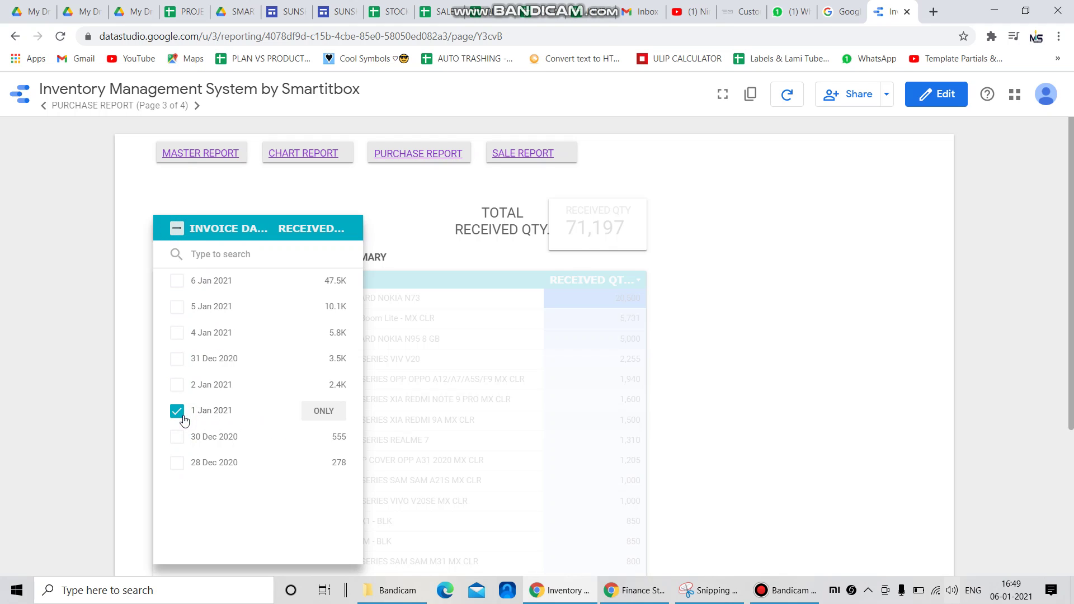
click(722, 329)
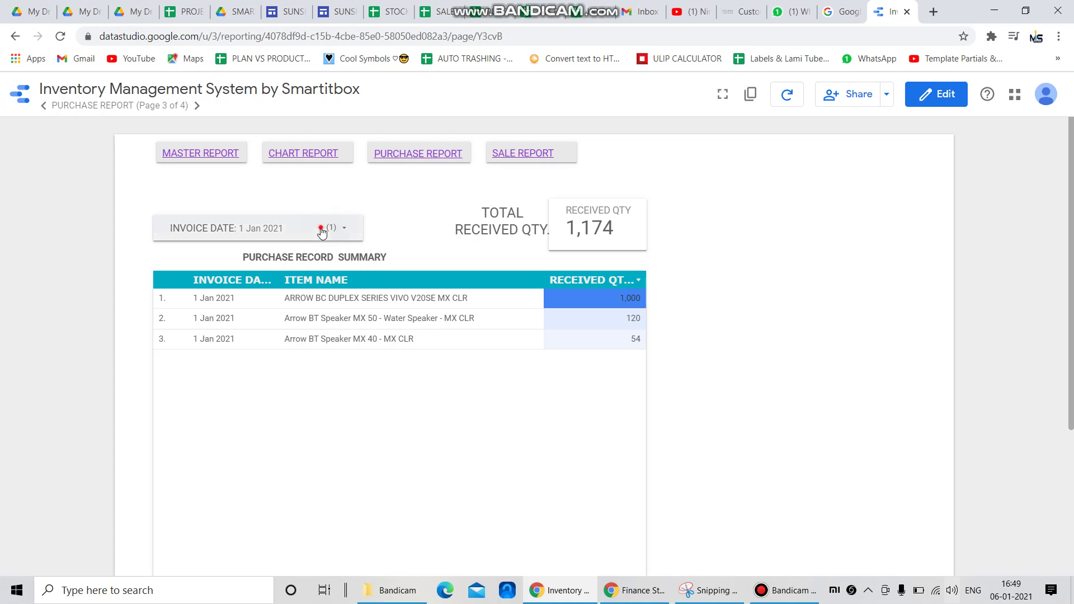
- Reset the purchase report's invoice date filter to include all dates
click(338, 228)
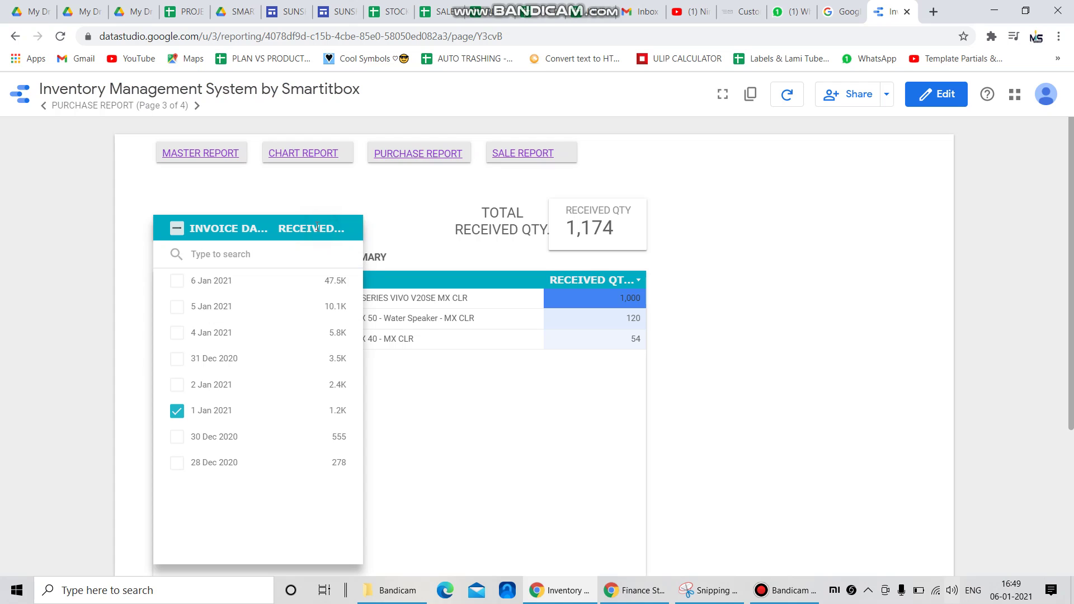
click(177, 228)
click(719, 325)
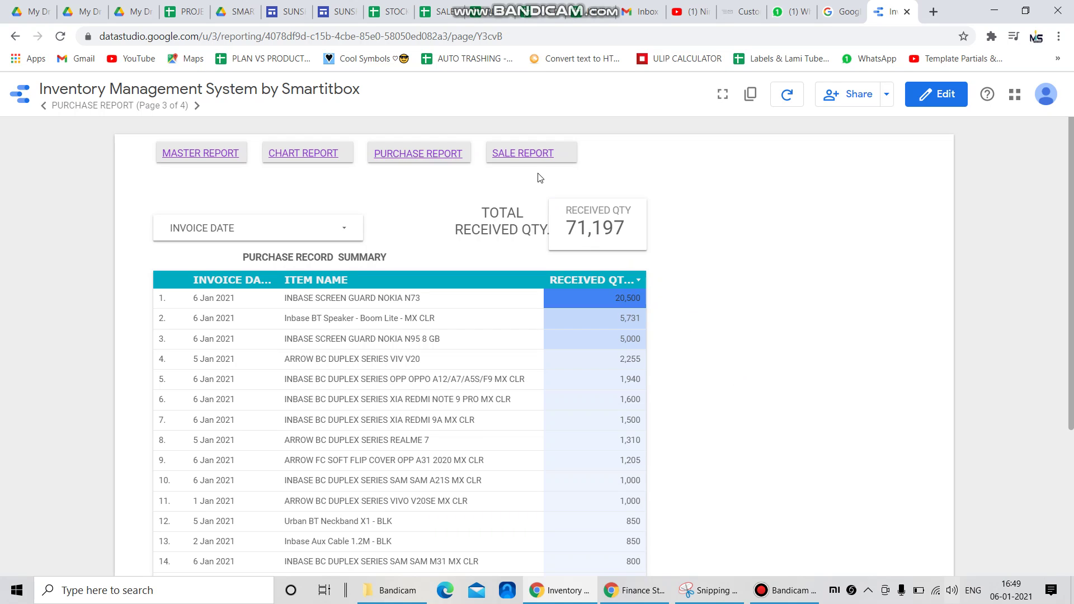
- Open the sale report and filter its sale invoice date to 4 Jan 2021 only
click(525, 157)
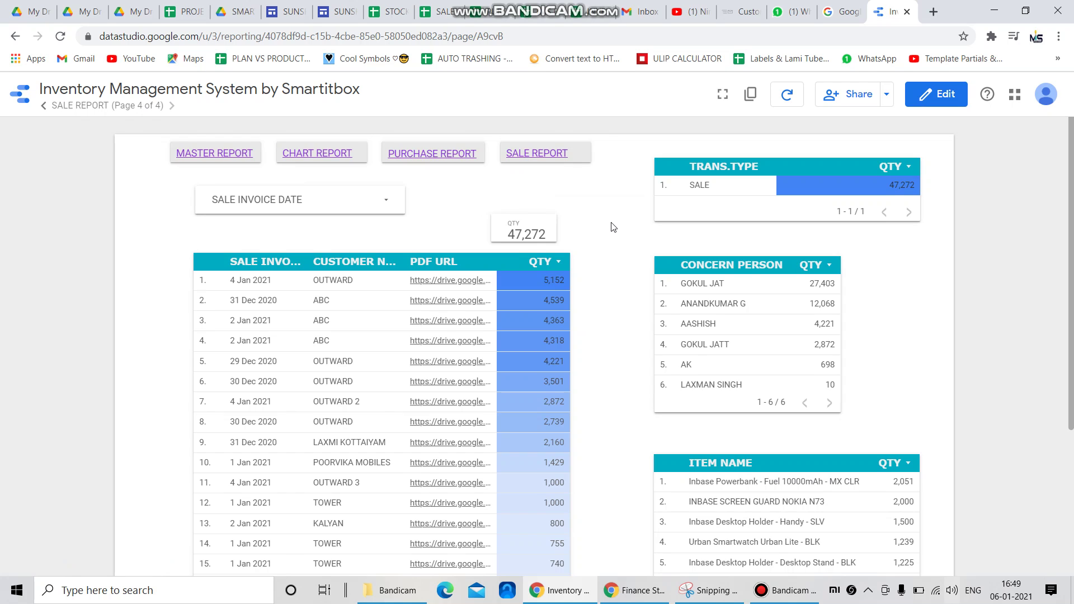
click(385, 200)
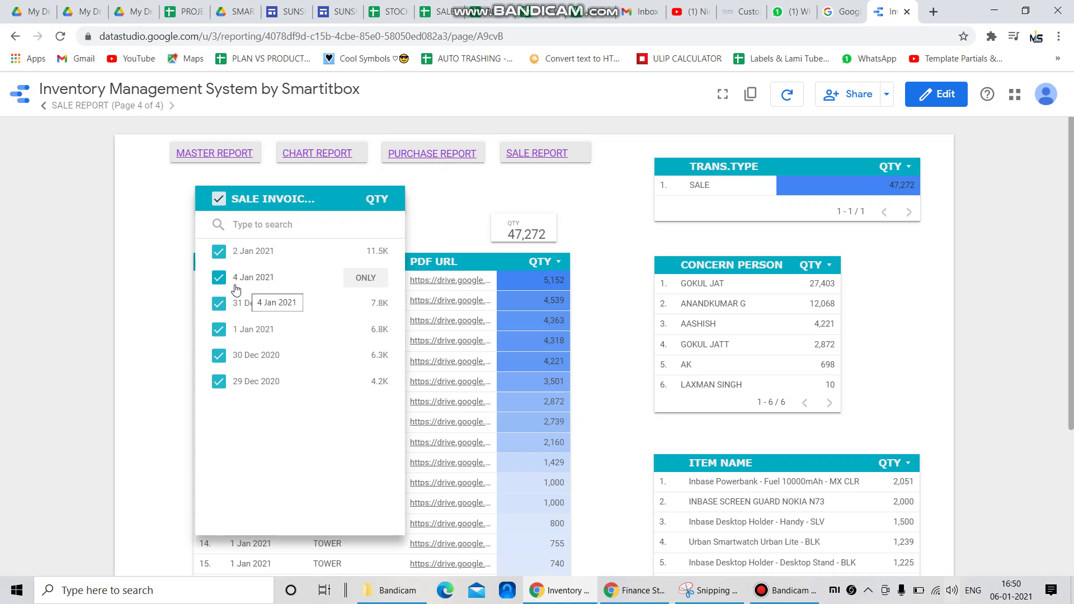
click(219, 198)
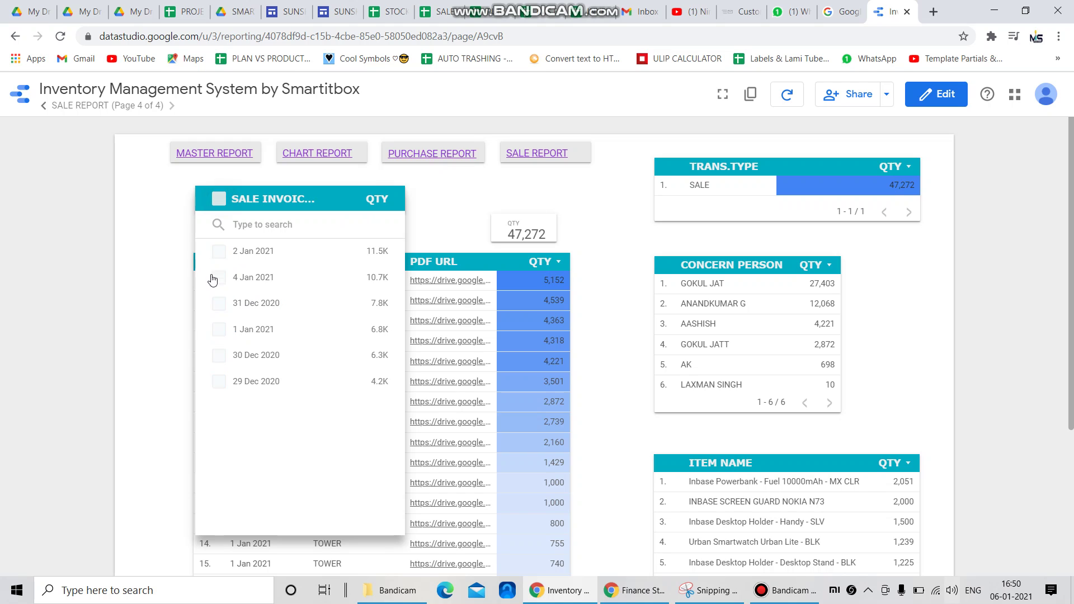
click(218, 277)
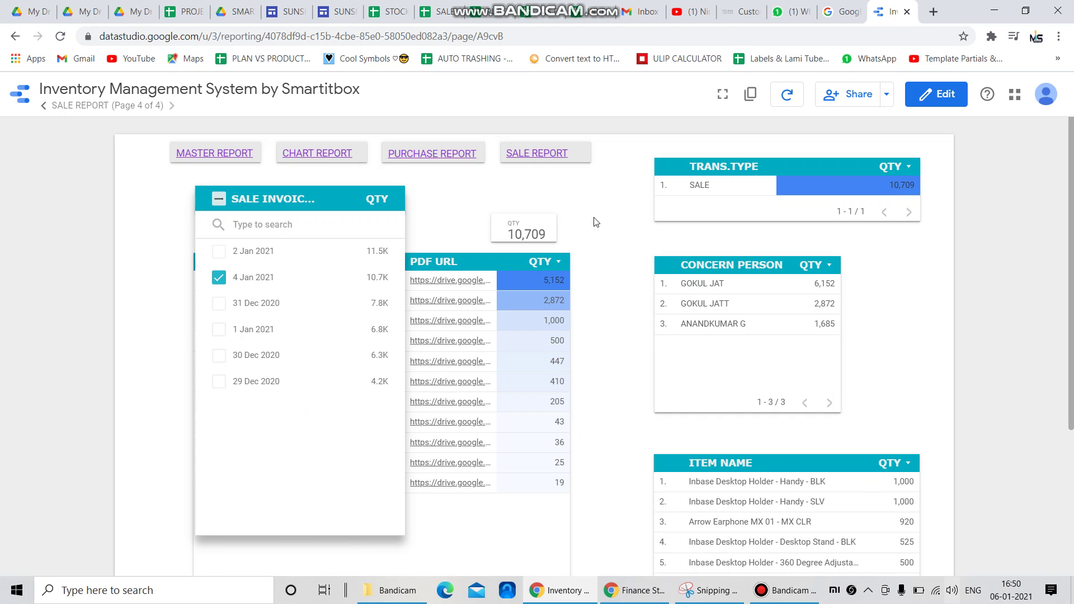
click(603, 214)
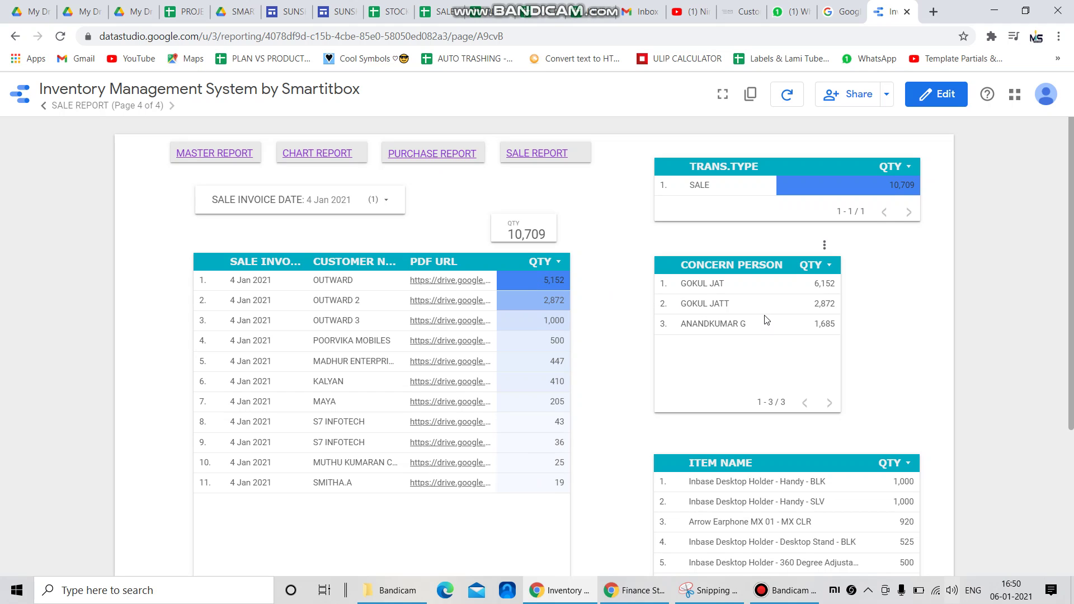
- Examine the customer, concern person and item name quantity tables for the 4 Jan 2021 sales
scroll(643, 364, down, 1)
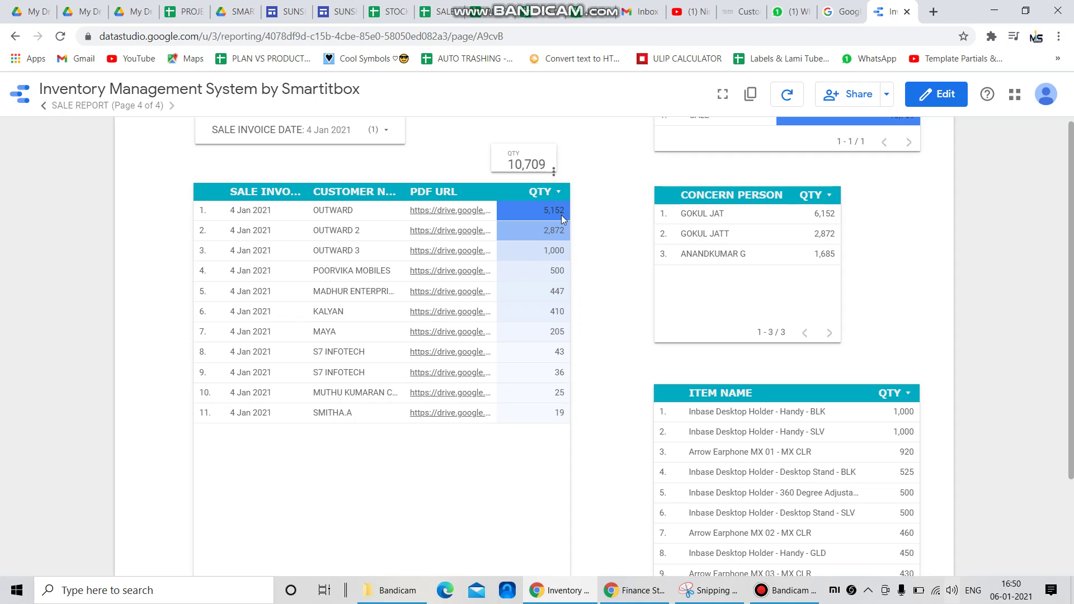
scroll(750, 385, down, 2)
scroll(786, 414, down, 3)
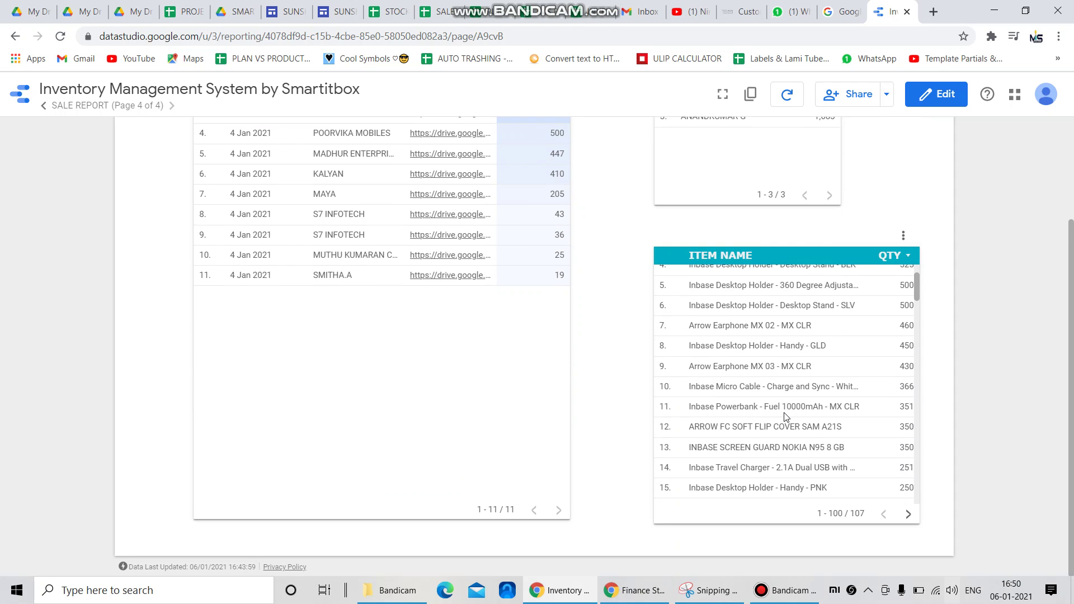
scroll(808, 406, down, 20)
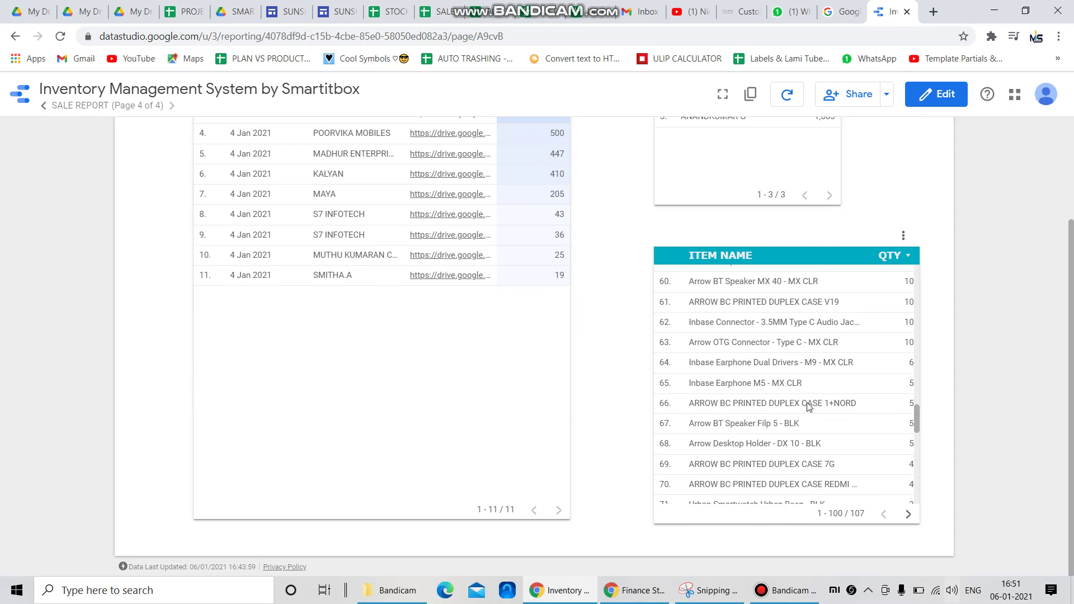
scroll(808, 406, up, 20)
scroll(808, 406, up, 6)
scroll(812, 395, up, 1)
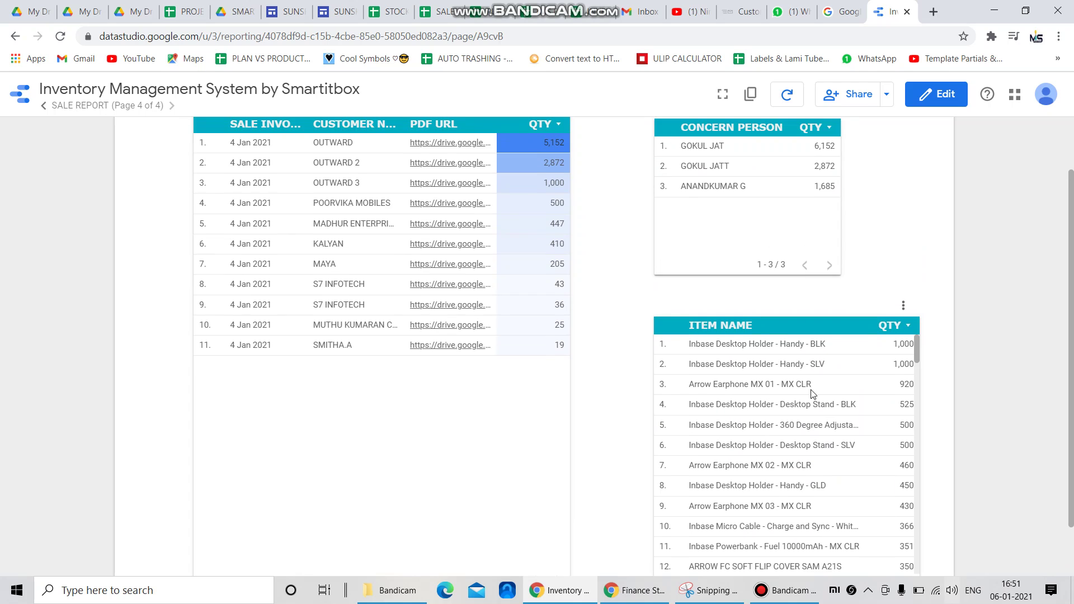
scroll(813, 394, up, 1)
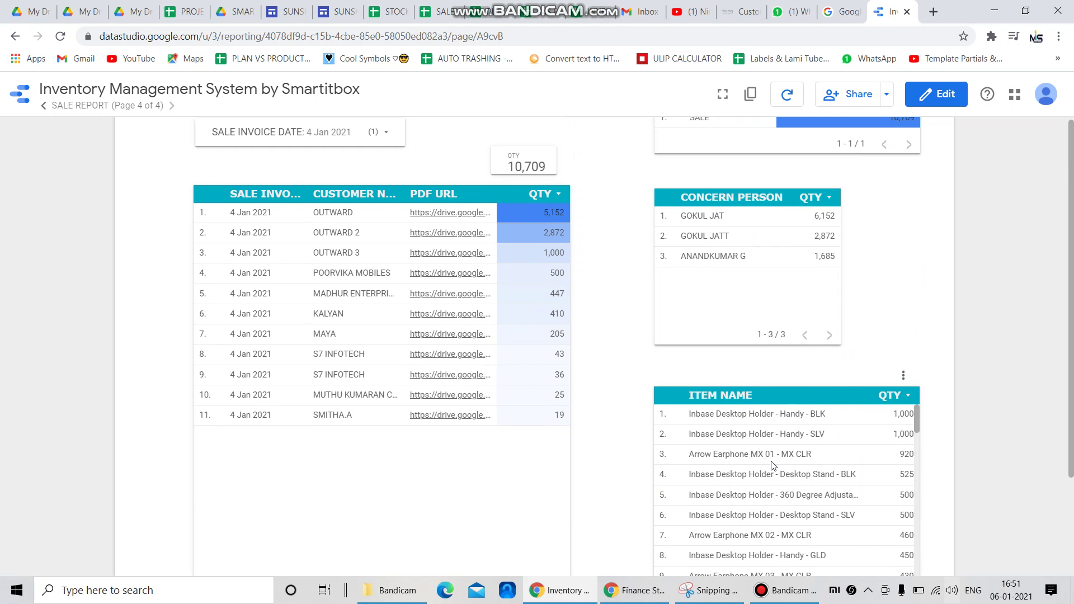
scroll(849, 440, down, 3)
scroll(847, 451, up, 3)
scroll(497, 364, up, 1)
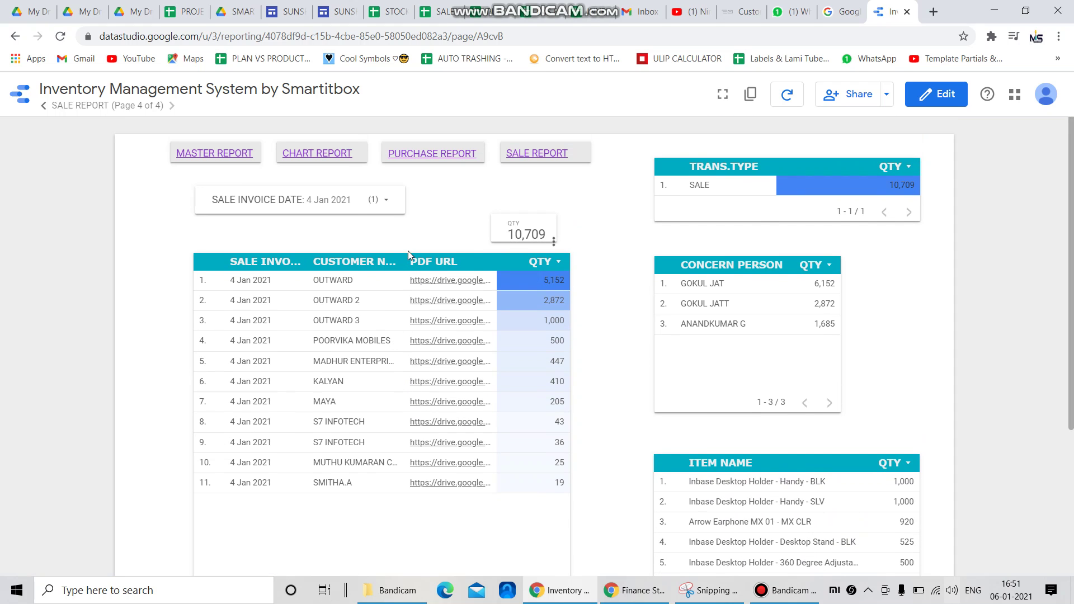
- Change the sale invoice date filter to 2 Jan 2021 only
click(384, 202)
click(224, 284)
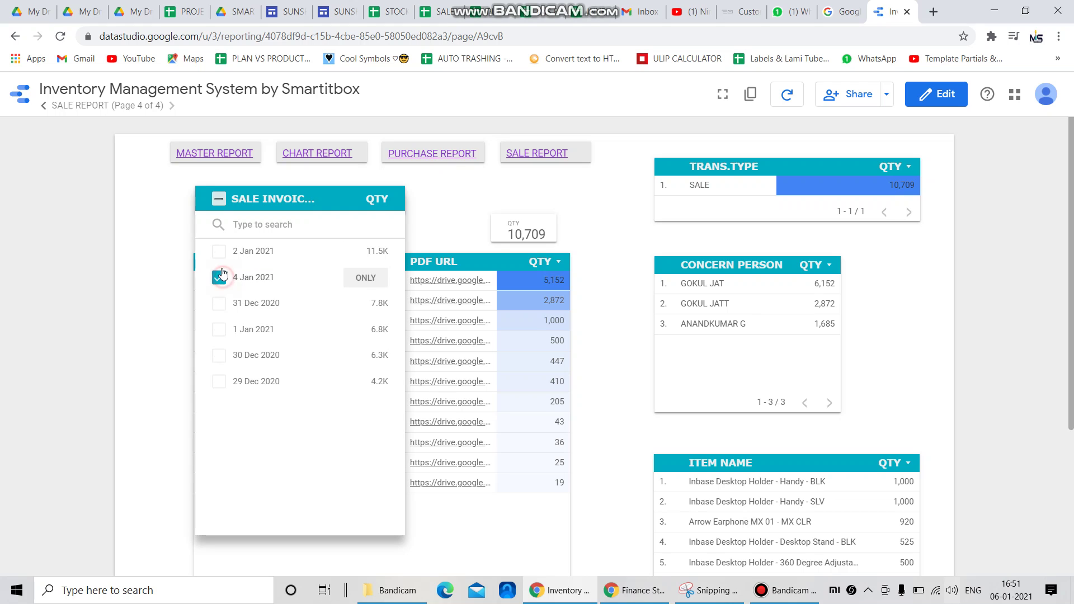
click(219, 251)
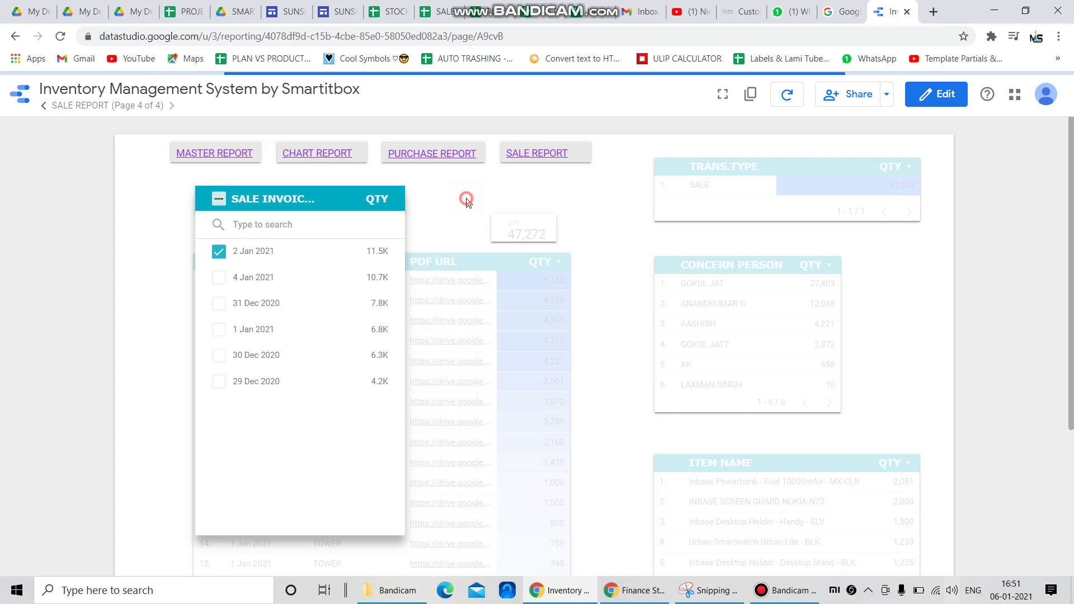
click(469, 203)
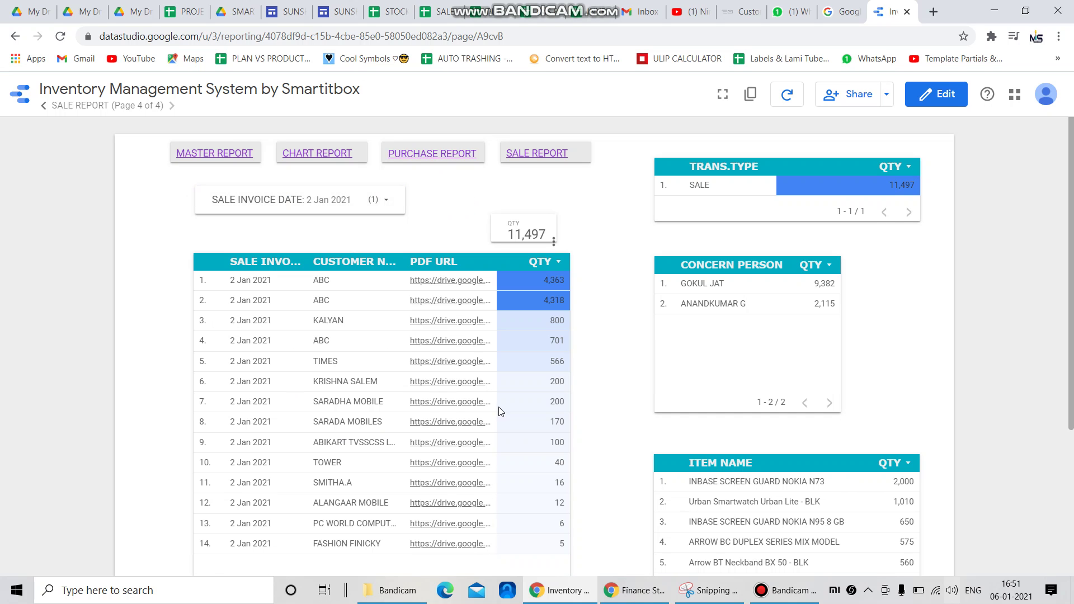
- Look over the 2 Jan 2021 sales tables, then open the PDF linked in the sixth sales row and enlarge it
scroll(681, 419, down, 4)
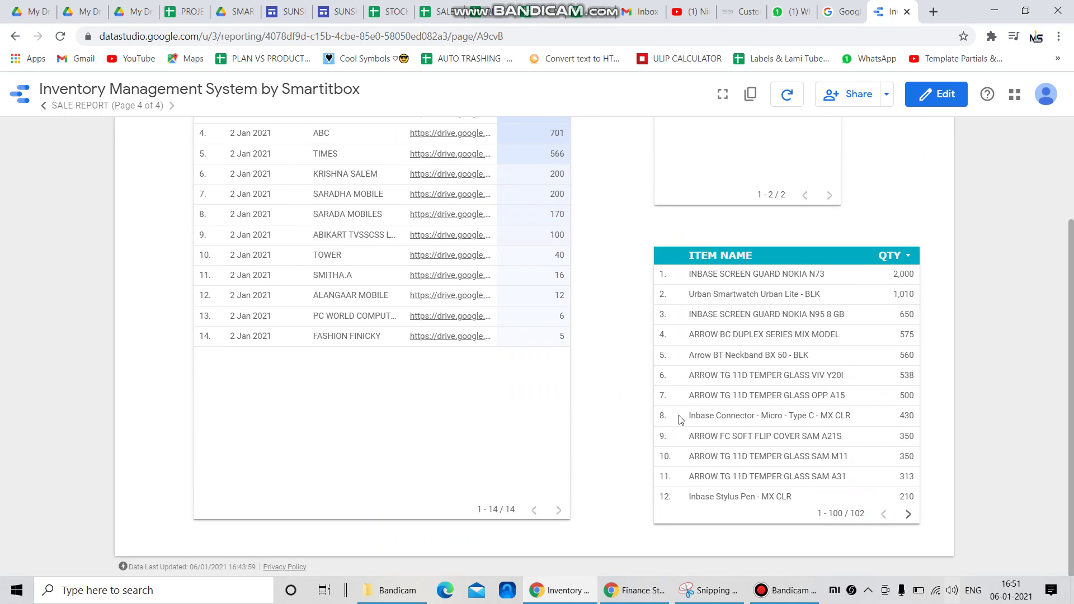
scroll(681, 420, up, 4)
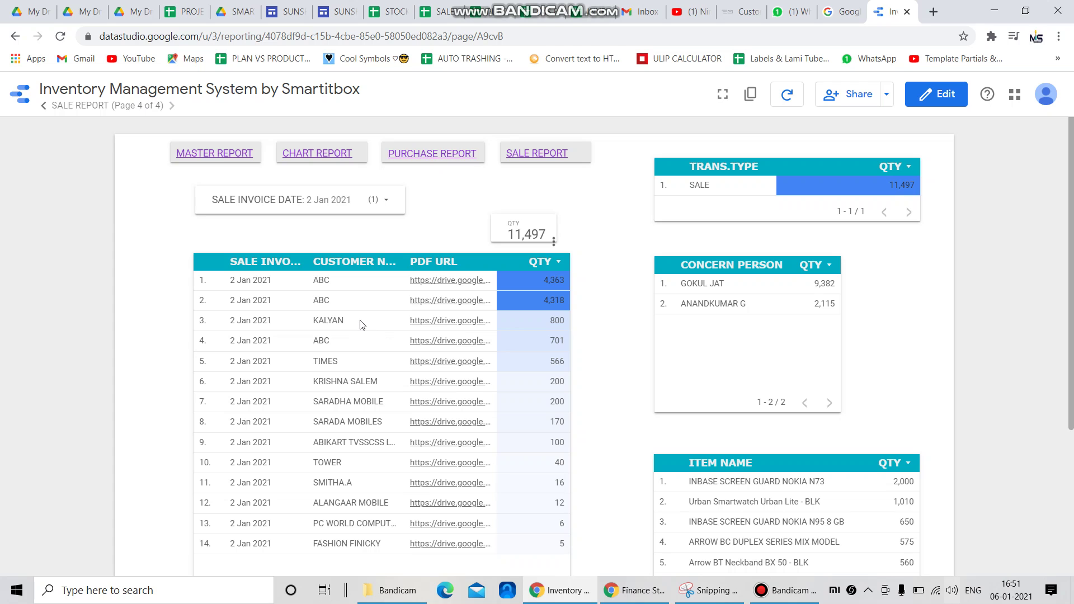
scroll(302, 416, down, 3)
scroll(302, 416, up, 3)
scroll(279, 305, down, 1)
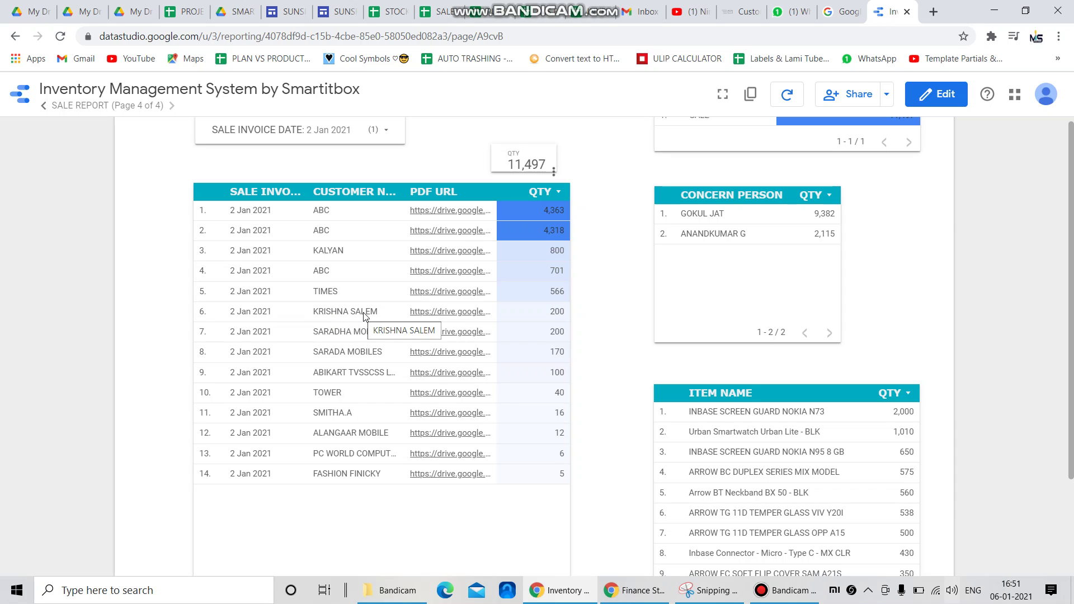
click(451, 313)
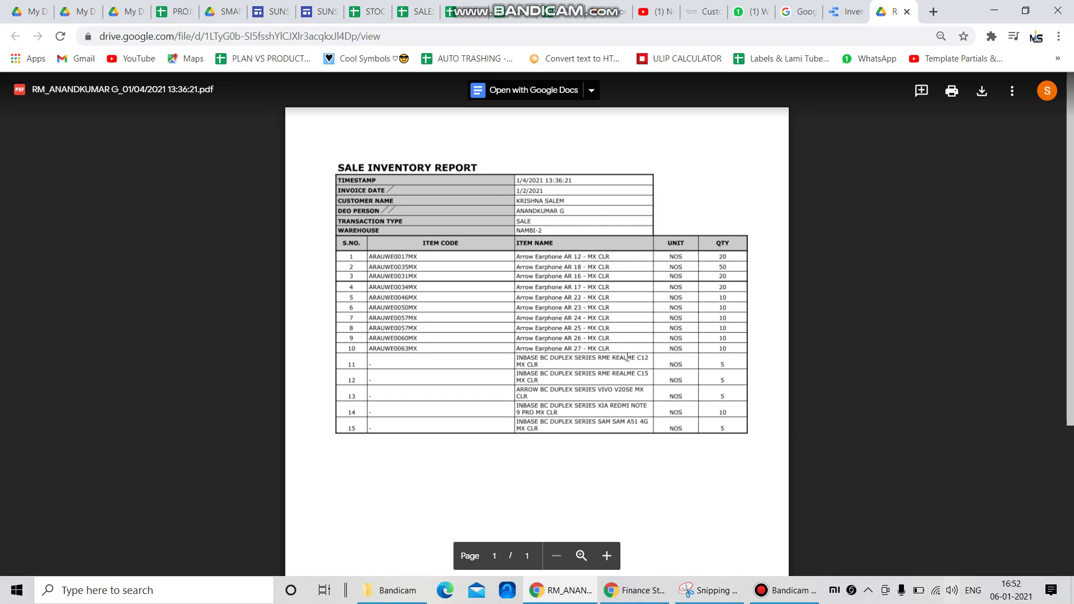
click(608, 556)
click(608, 558)
- Read the sale inventory report's header details and item list, then close the PDF and return to the sale report
scroll(559, 280, up, 3)
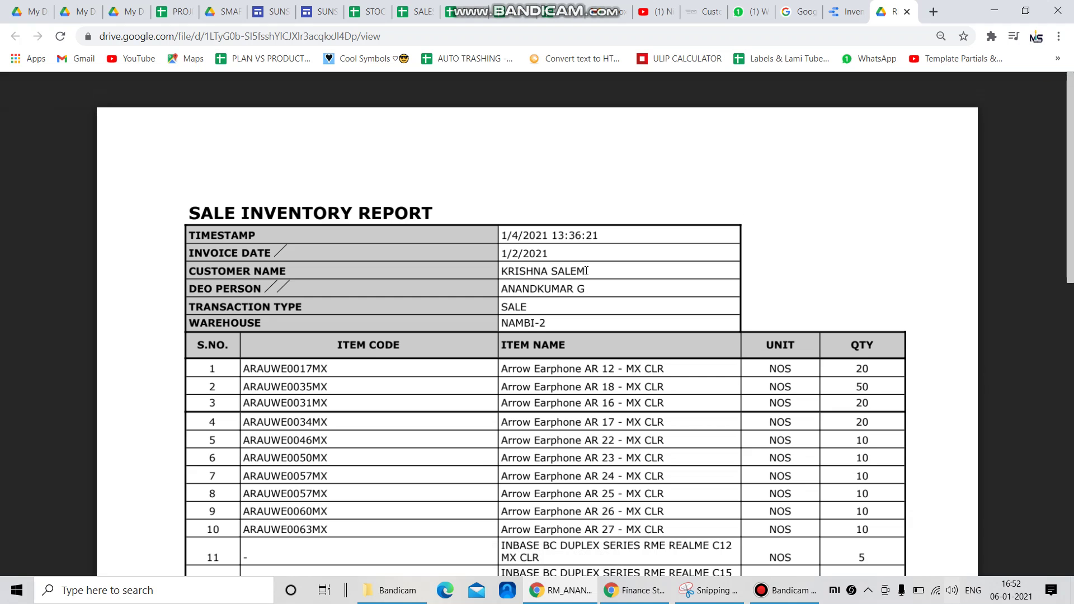
scroll(590, 303, down, 2)
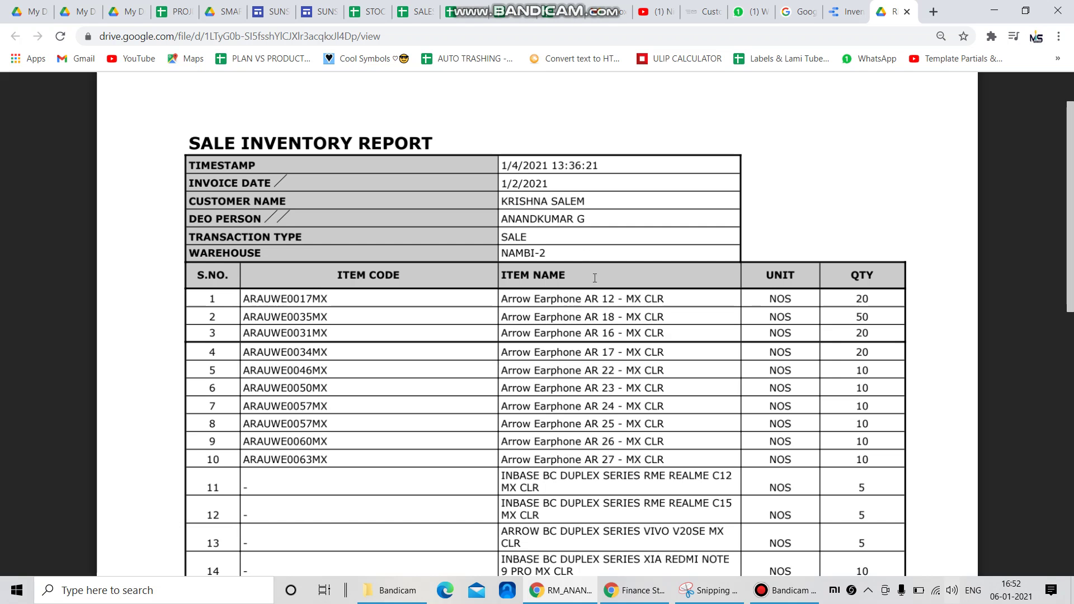
scroll(587, 256, down, 5)
scroll(806, 329, up, 6)
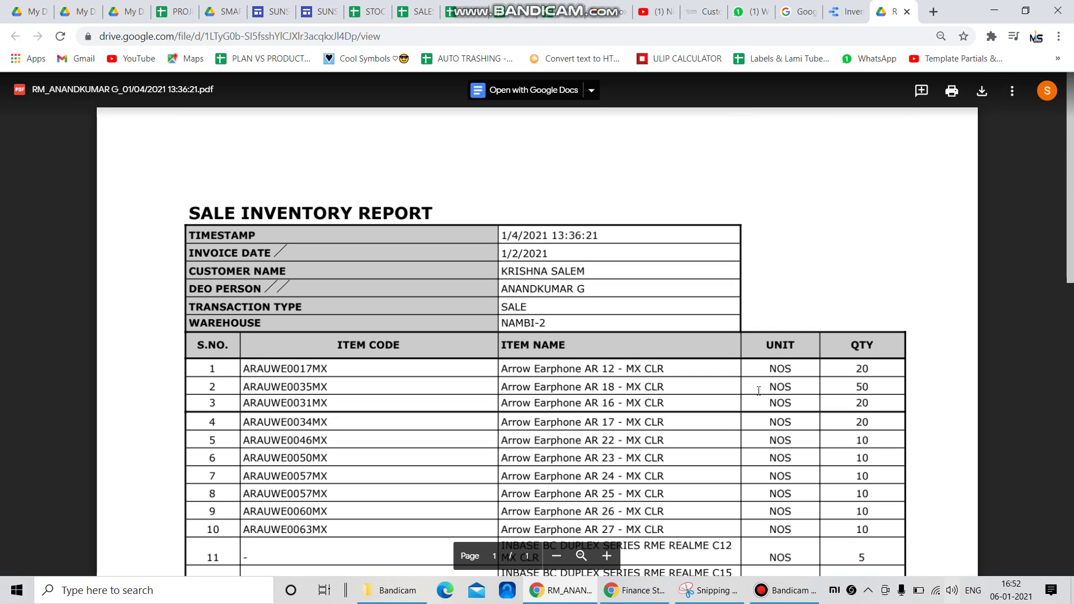
click(907, 11)
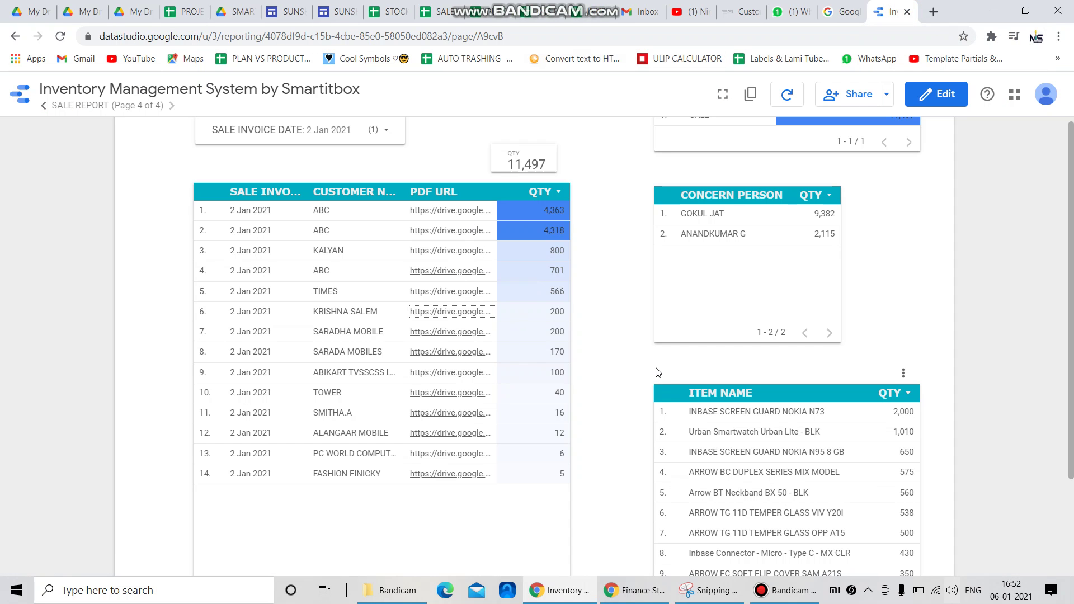
scroll(624, 390, up, 2)
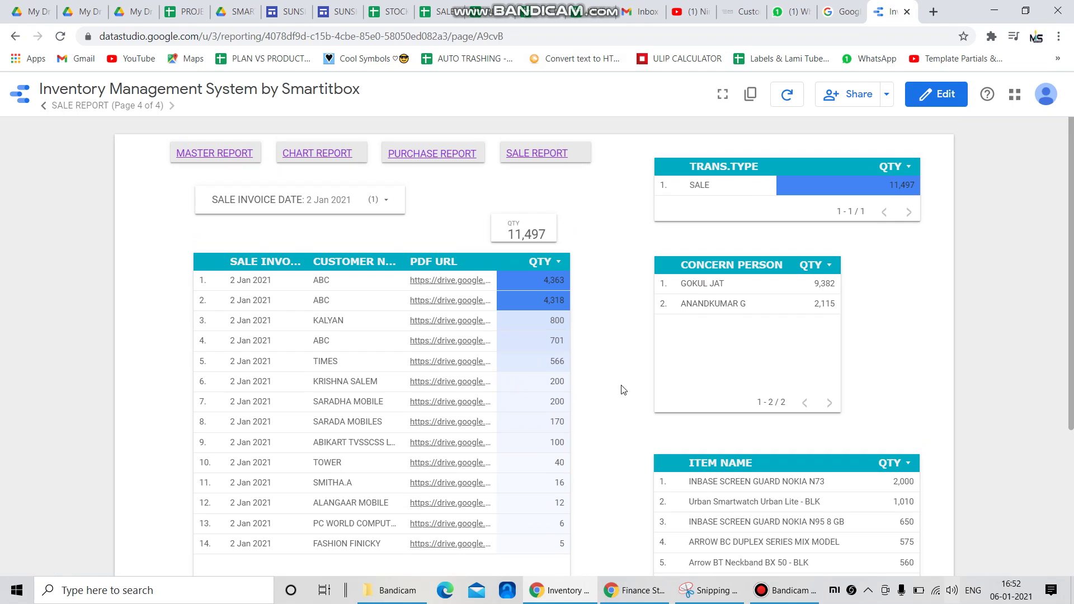